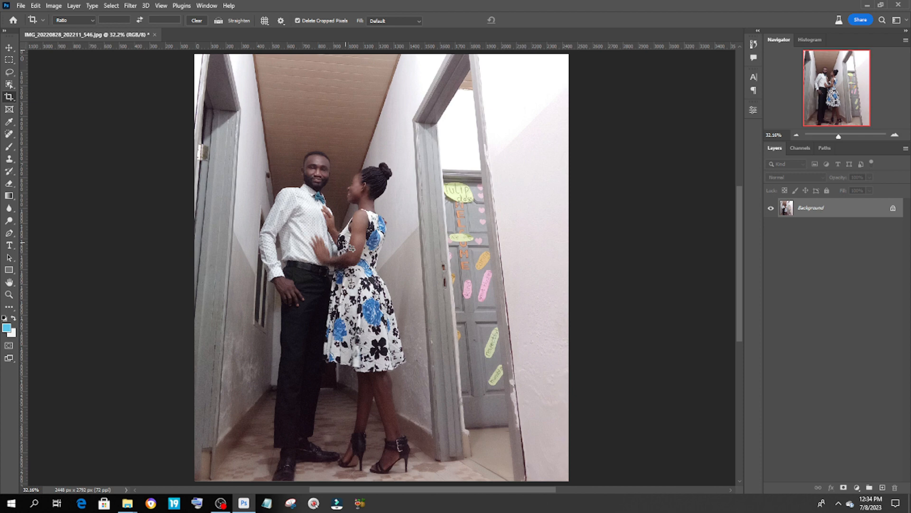
Leave the Crop tool without cropping the photo and switch to the Move tool.
left_click(317, 200)
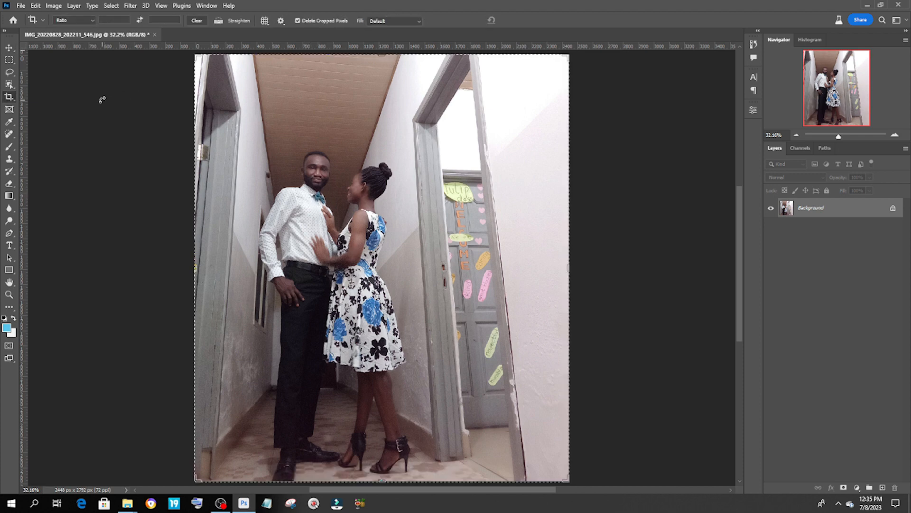
left_click(10, 48)
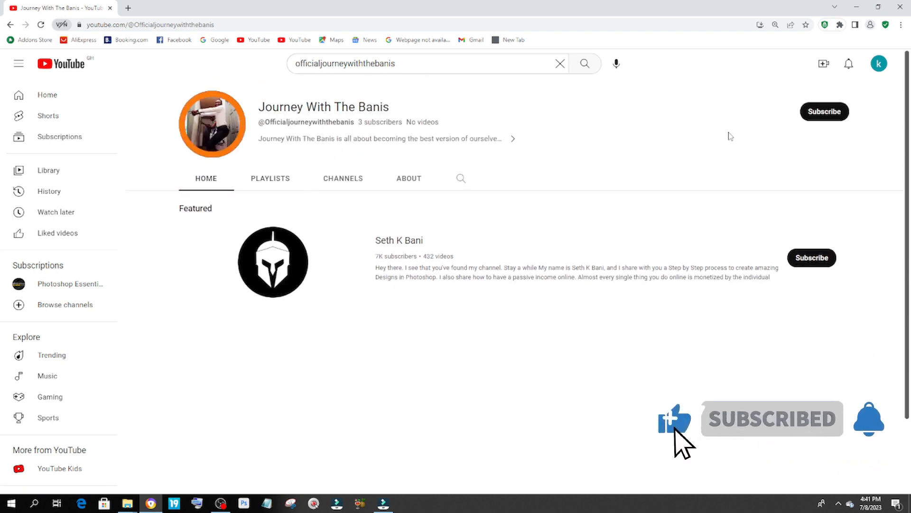
Switch to the browser, subscribe to the Journey With The Banis YouTube channel and open its About section.
left_click(820, 114)
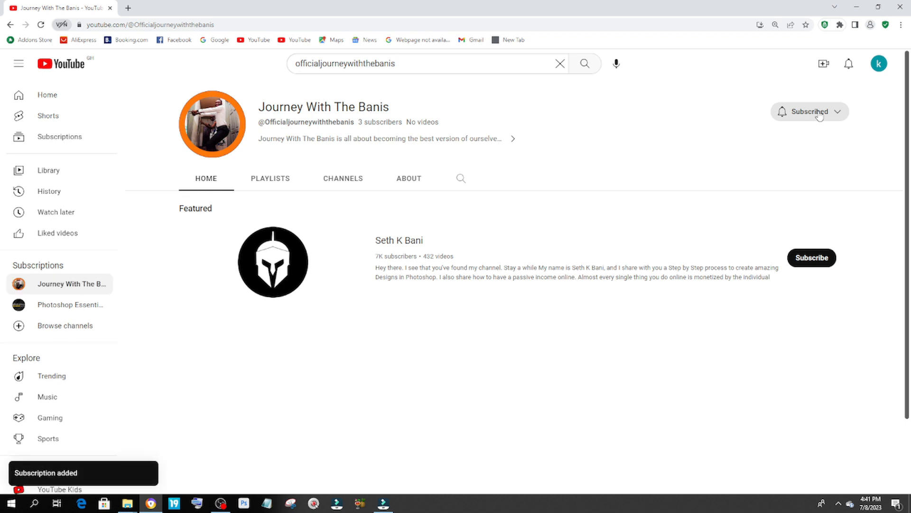
left_click(408, 180)
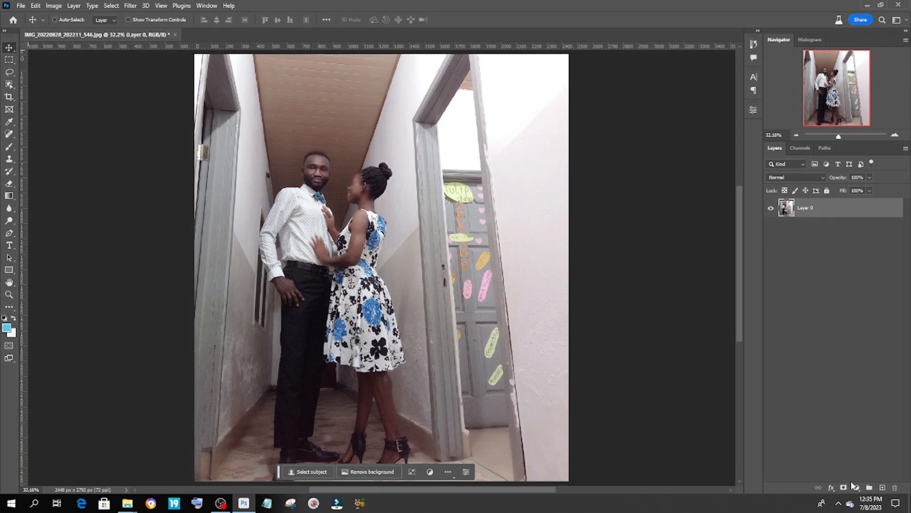
Add a Black & White adjustment layer clipped to the photo layer and group the two layers.
left_click(855, 487)
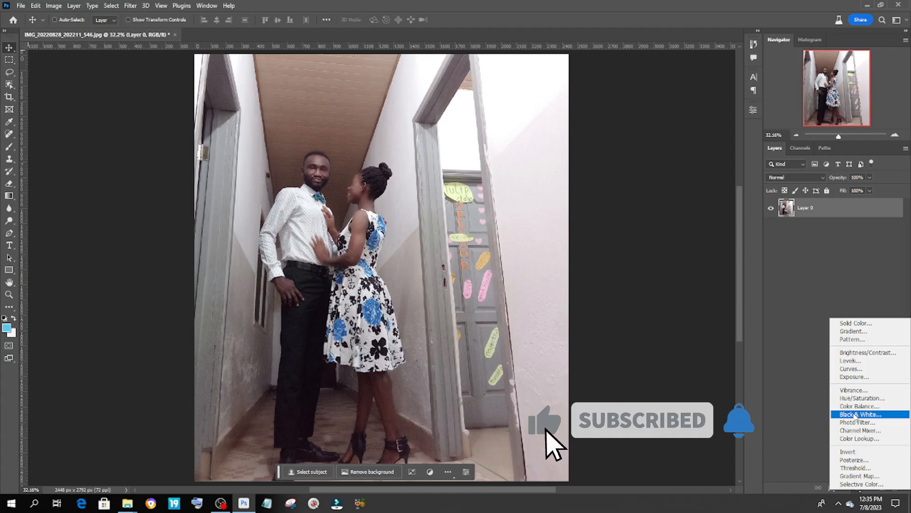
left_click(801, 321)
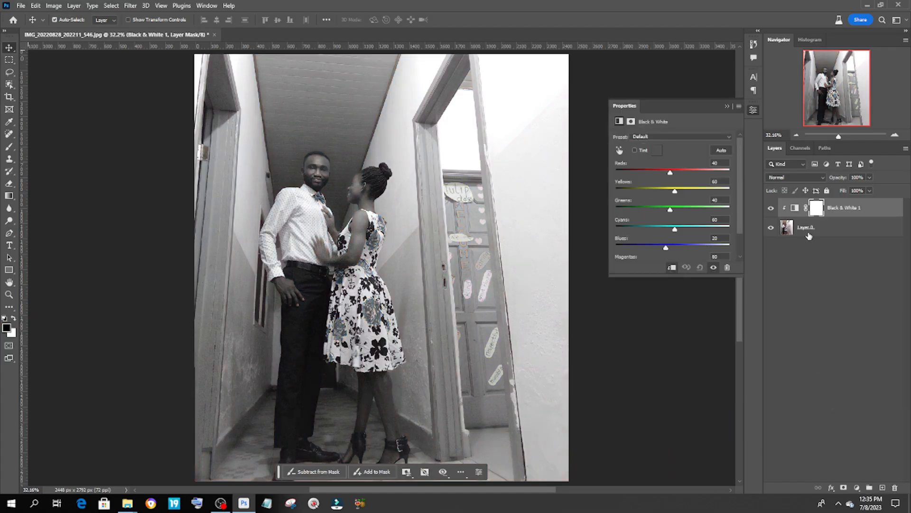
left_click(810, 230, "shift")
key("ctrl+g")
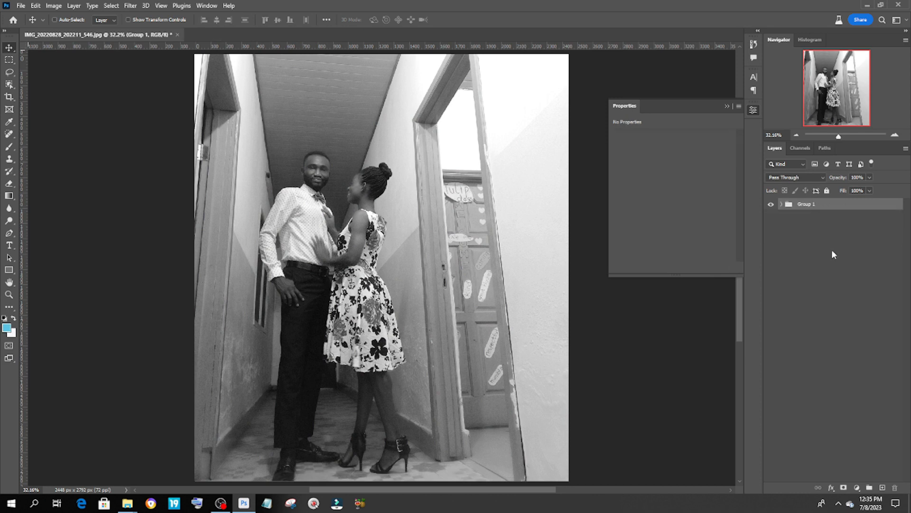
Duplicate the group and delete the Black & White adjustment layer from the original Group 1.
key("ctrl+j")
left_click(781, 216)
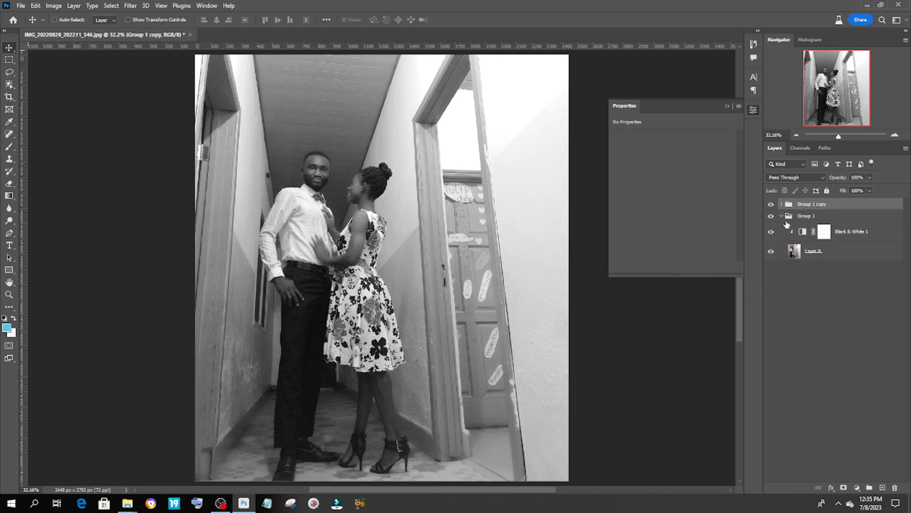
left_click(835, 237)
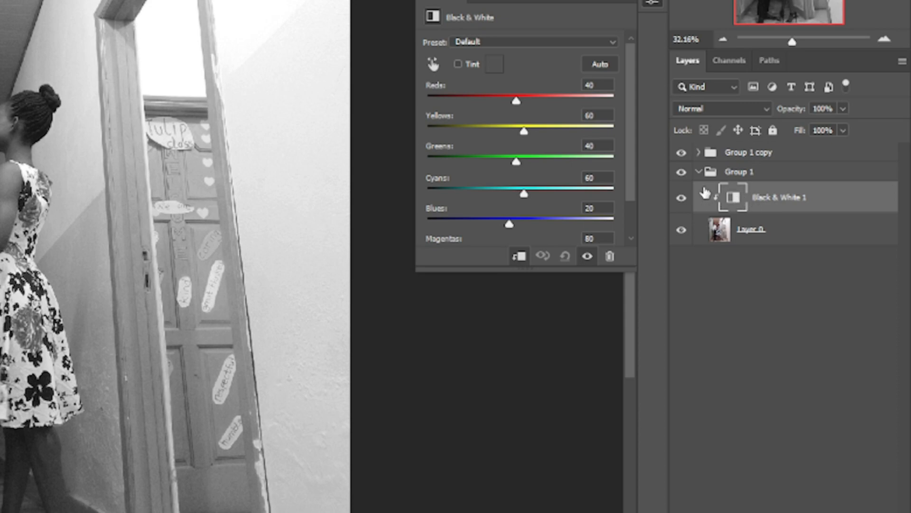
key("Delete")
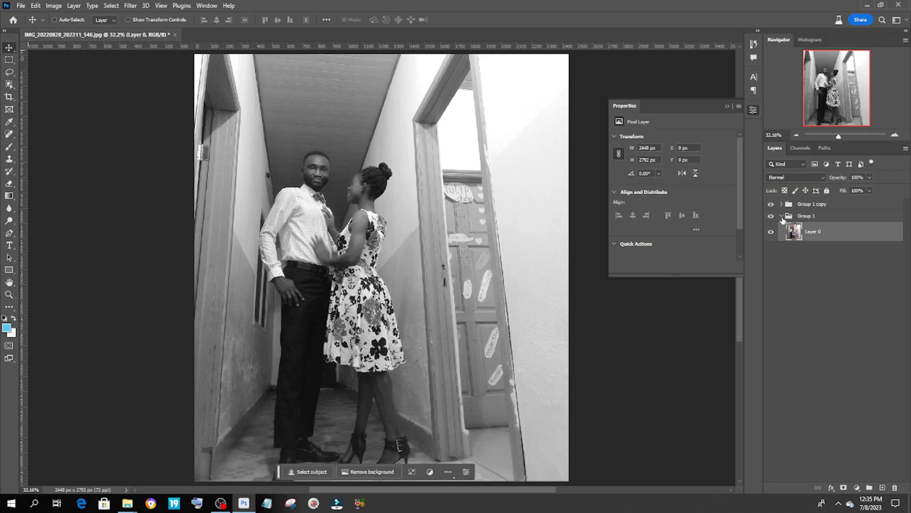
left_click(698, 171)
Rename the duplicated group as "black n white".
double_click(817, 208)
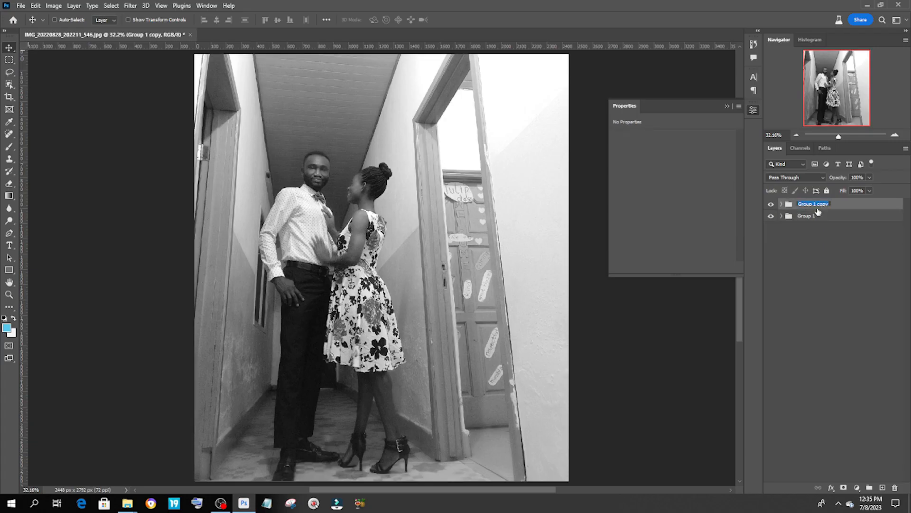
type("black")
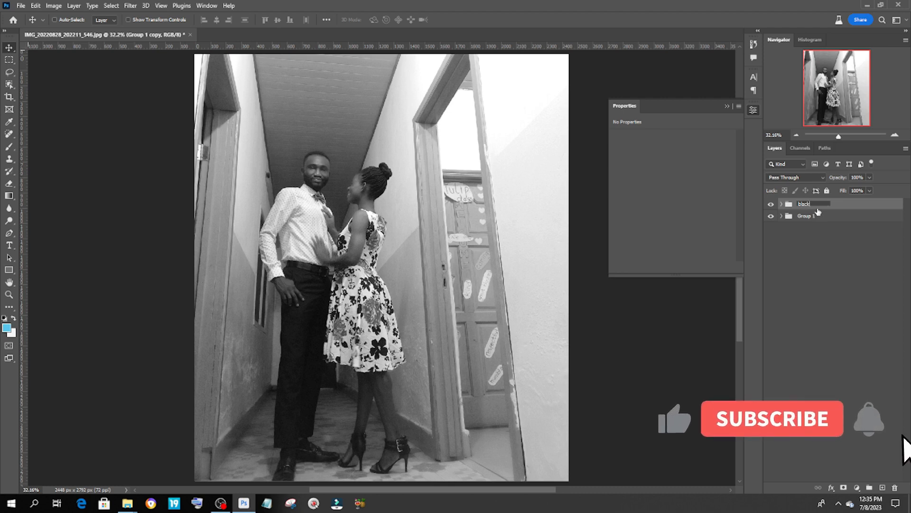
type(" n white")
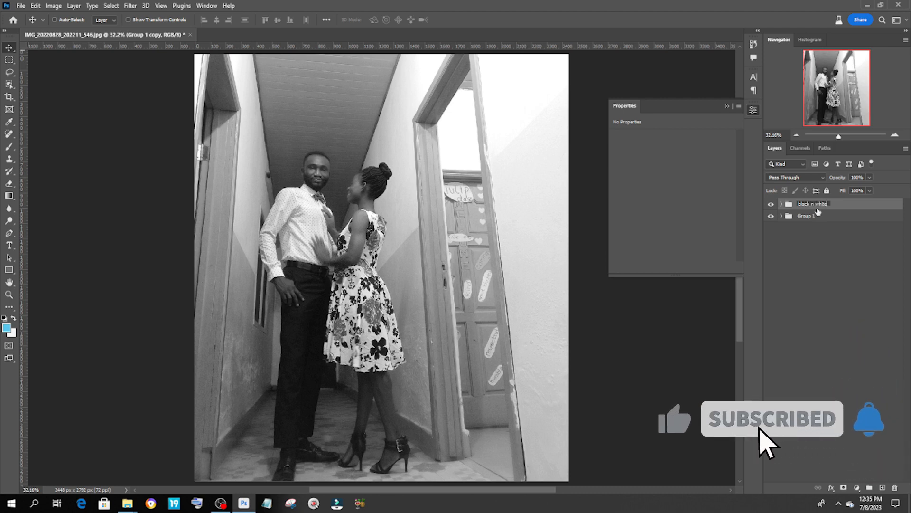
key("Return")
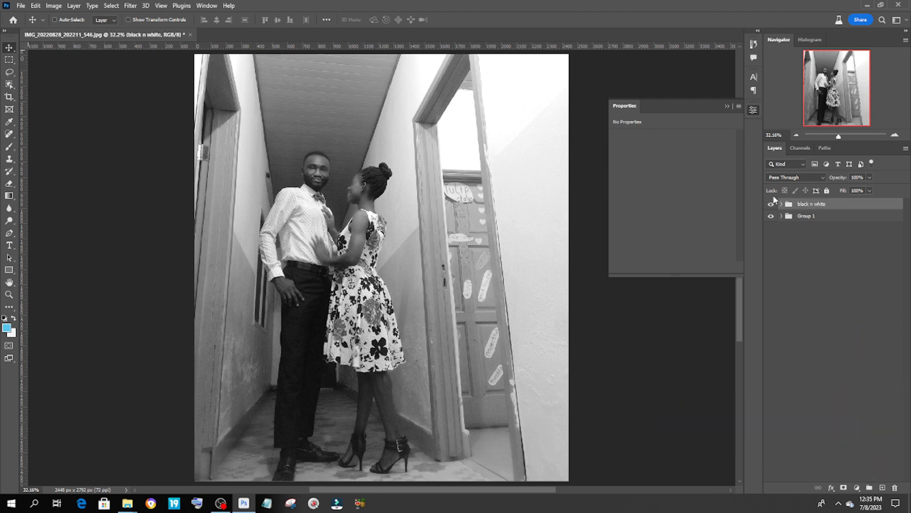
Compare the colour and black-and-white versions of the photo by hiding and showing the "black n white" group.
left_click(771, 208)
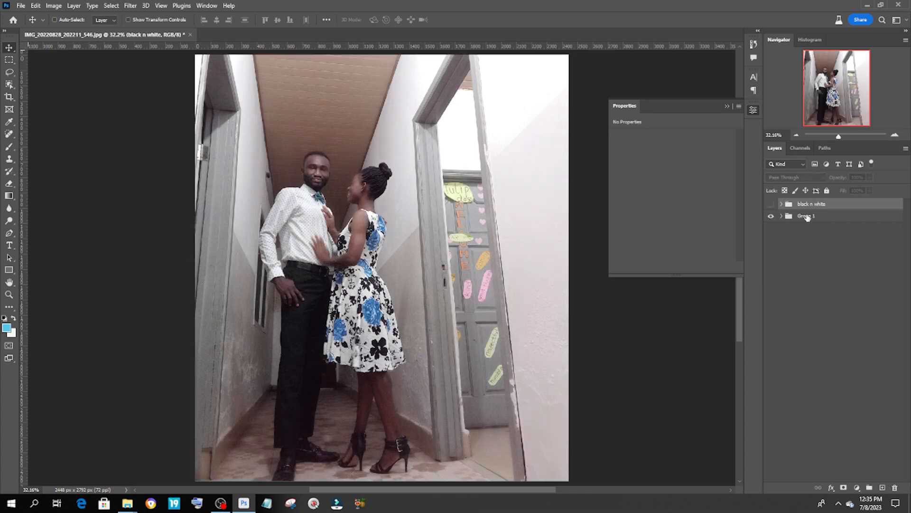
left_click(781, 214)
left_click(771, 205)
Convert the "black n white" group to a smart object and check it by toggling its visibility.
left_click(812, 205)
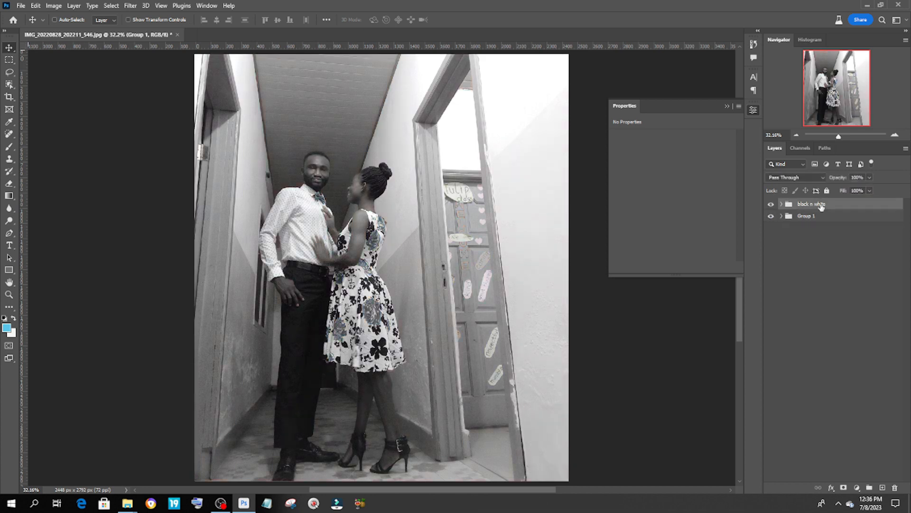
right_click(815, 206)
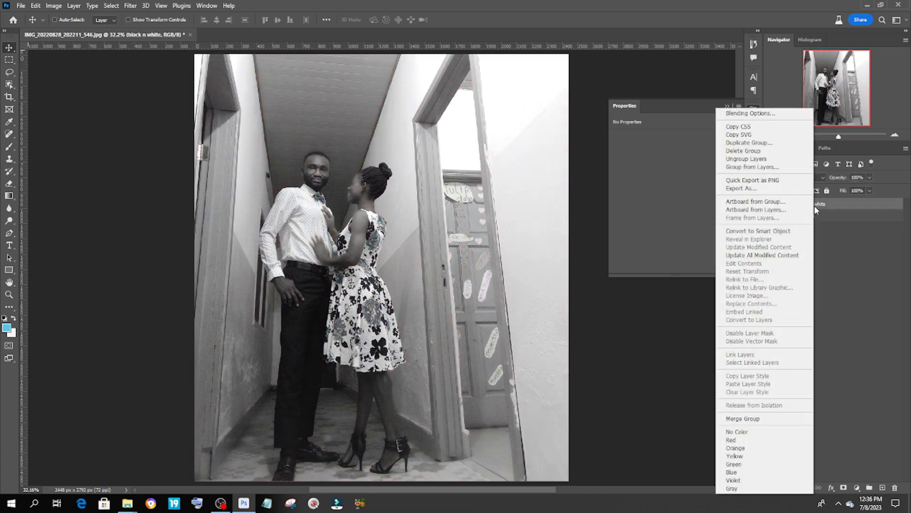
left_click(762, 230)
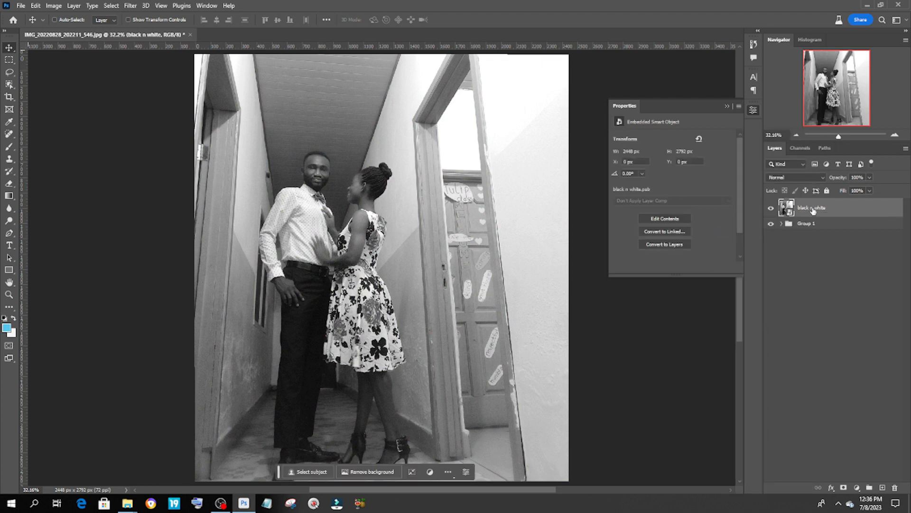
left_click(771, 210)
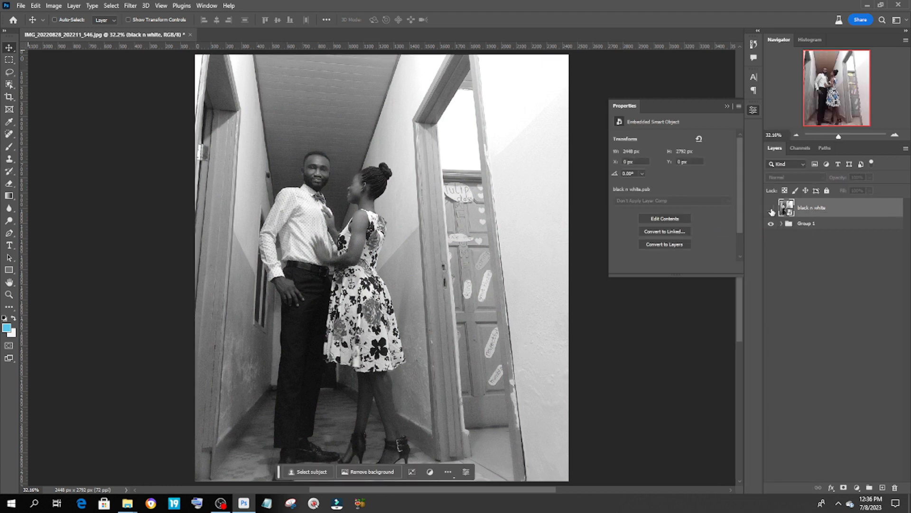
left_click(771, 208)
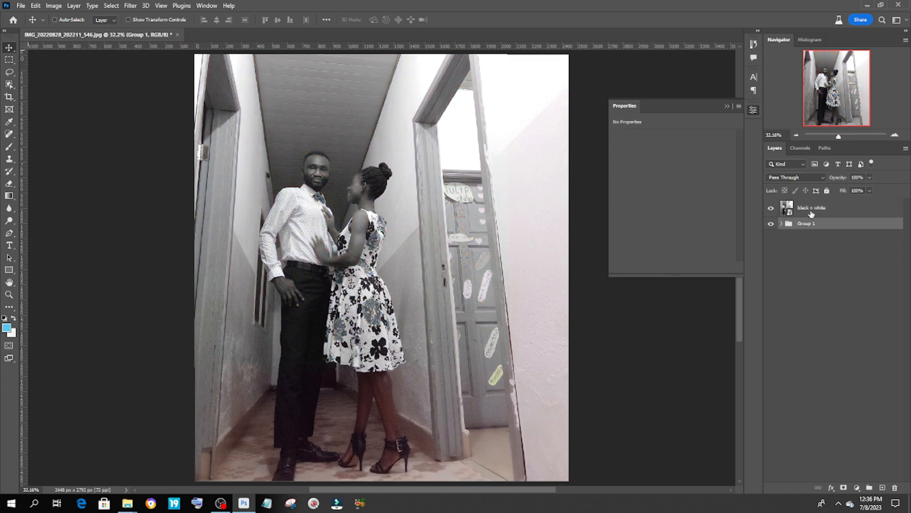
Open Neural Filters for the "black n white" layer and enable the Colorize filter.
left_click(129, 6)
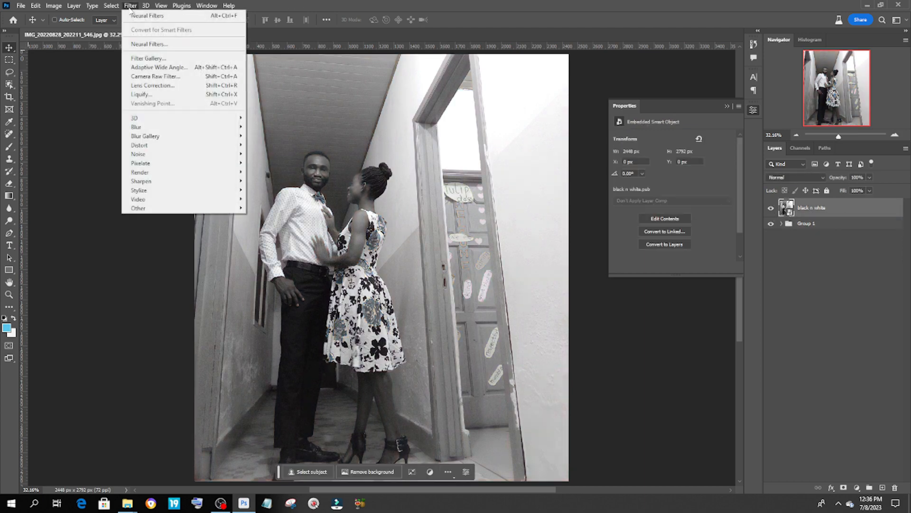
left_click(150, 42)
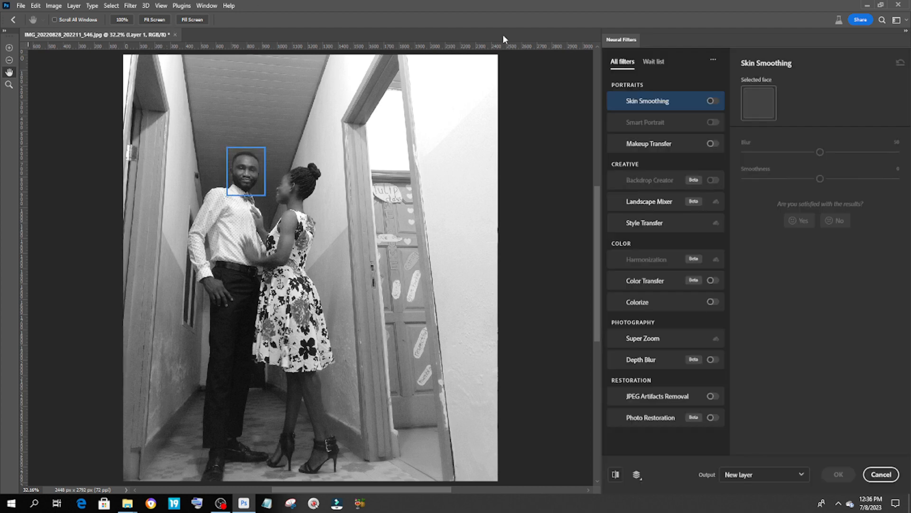
left_click(711, 302)
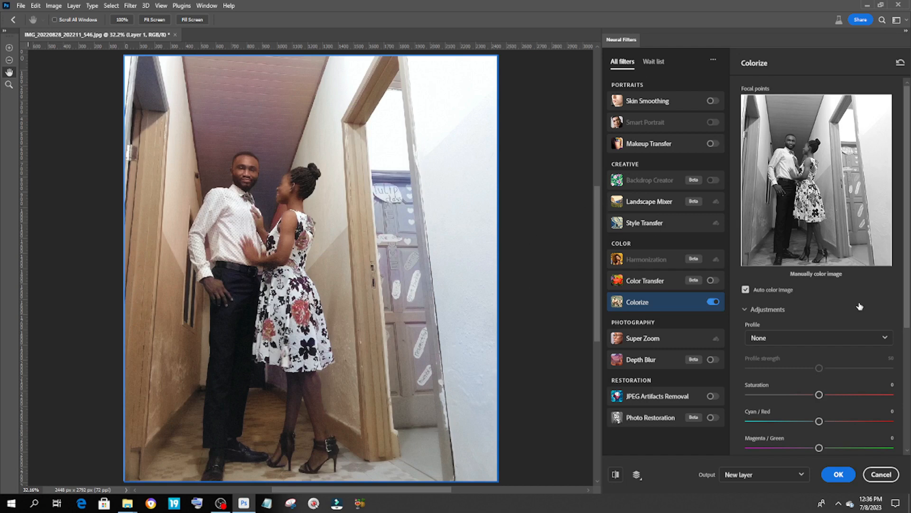
Try the Retro purple yellow and Retro green profiles in Colorize, and return the profile to None.
scroll(906, 245, "down", 3)
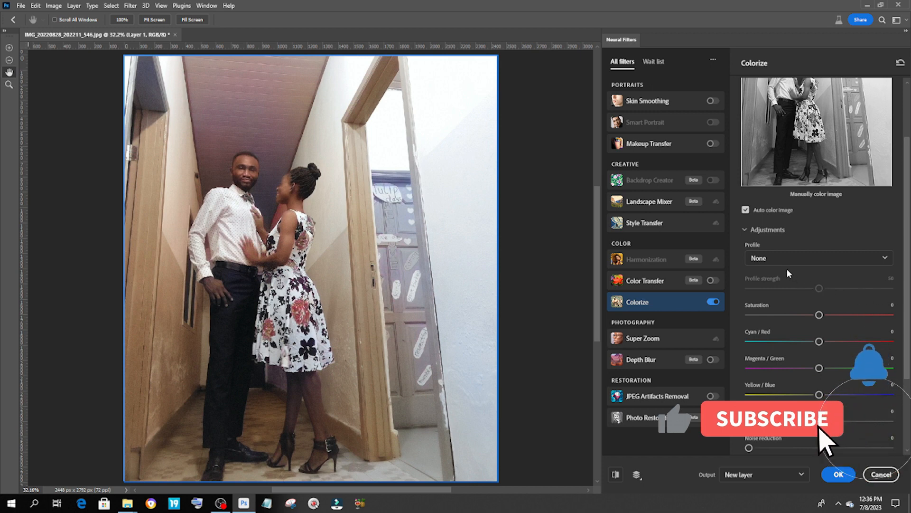
left_click(764, 258)
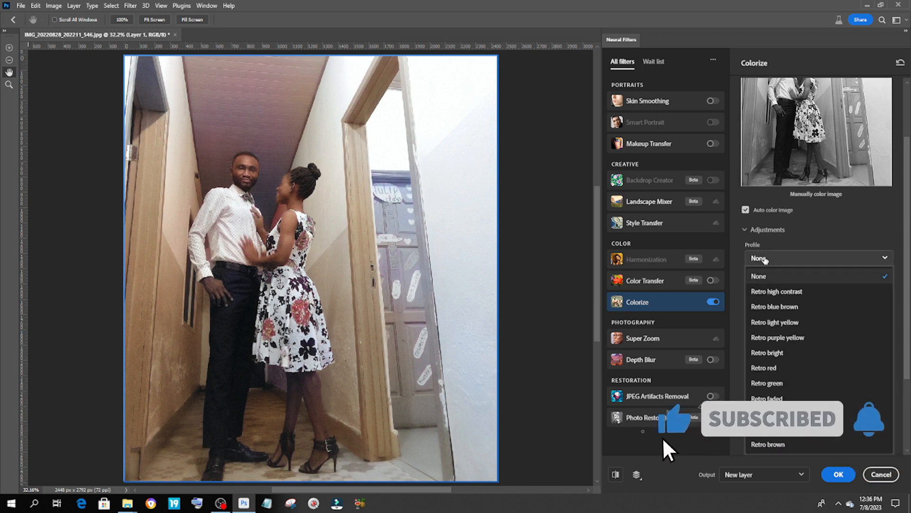
left_click(764, 258)
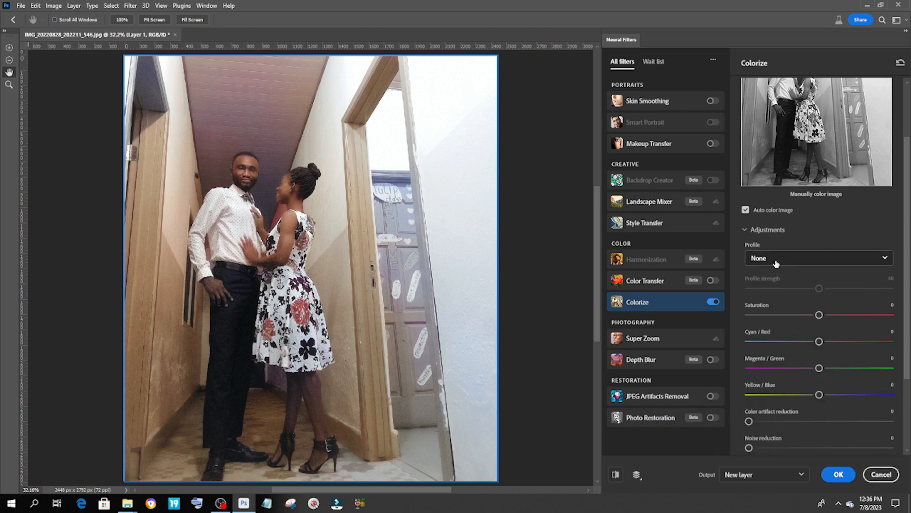
left_click(773, 259)
left_click(769, 338)
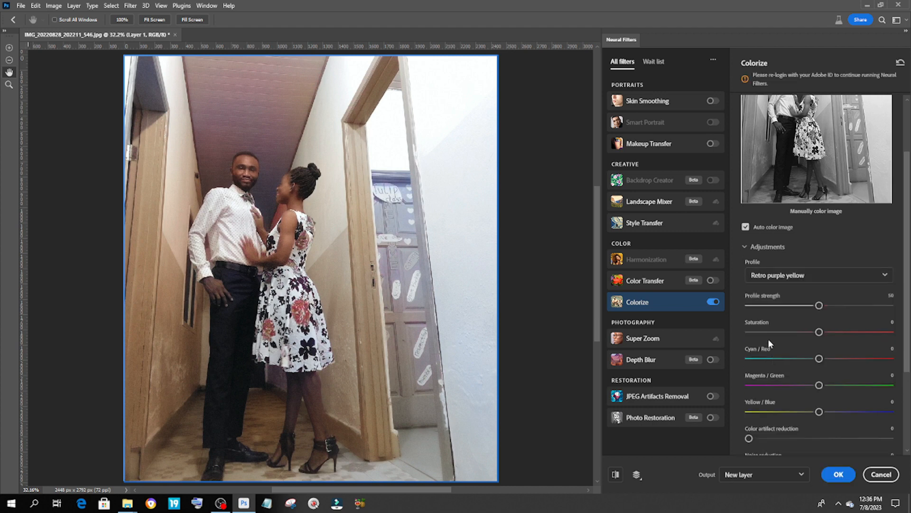
left_click(794, 279)
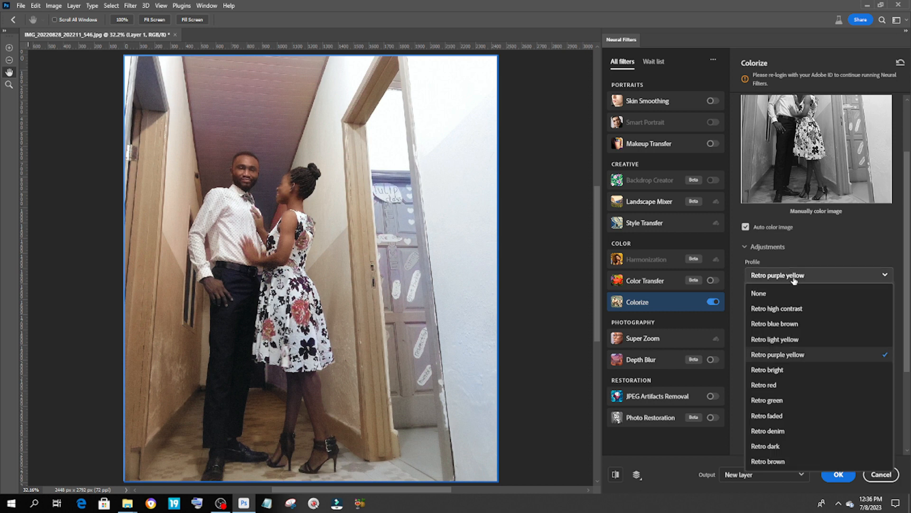
left_click(769, 400)
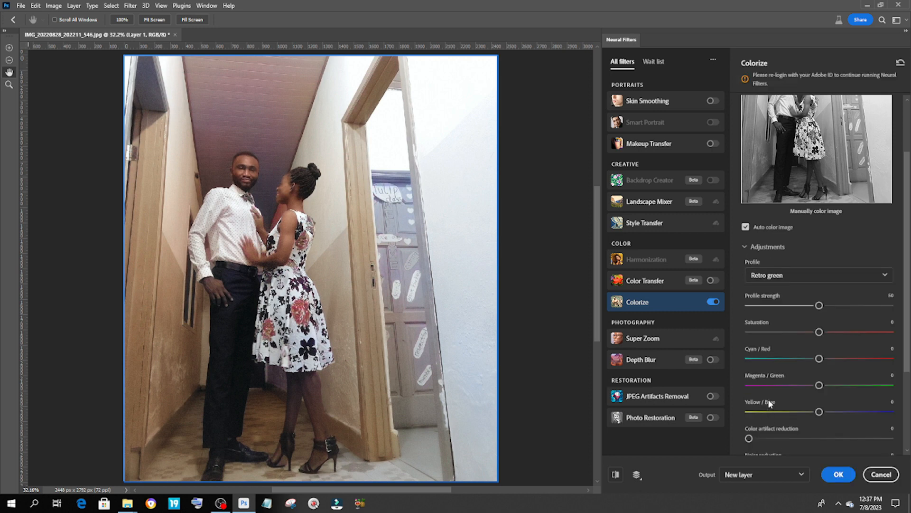
left_click(778, 276)
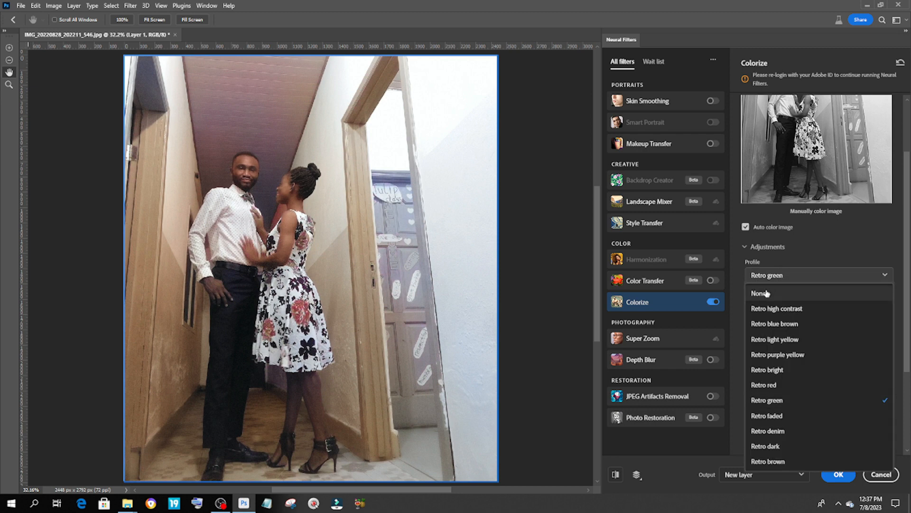
left_click(766, 293)
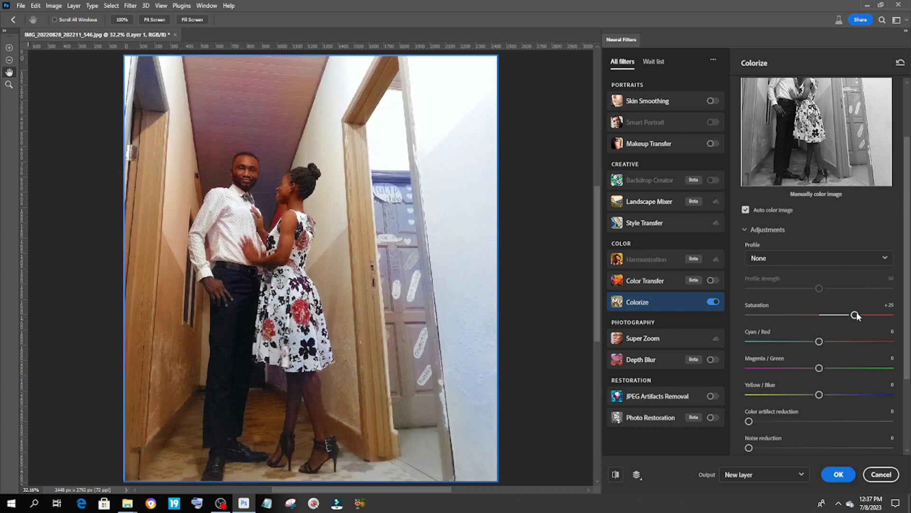
Reset the Colorize saturation to 0, set color artifact and noise reduction to 30, and output the result to a new layer.
left_click_drag(856, 316, 825, 315)
left_click_drag(908, 290, 905, 362)
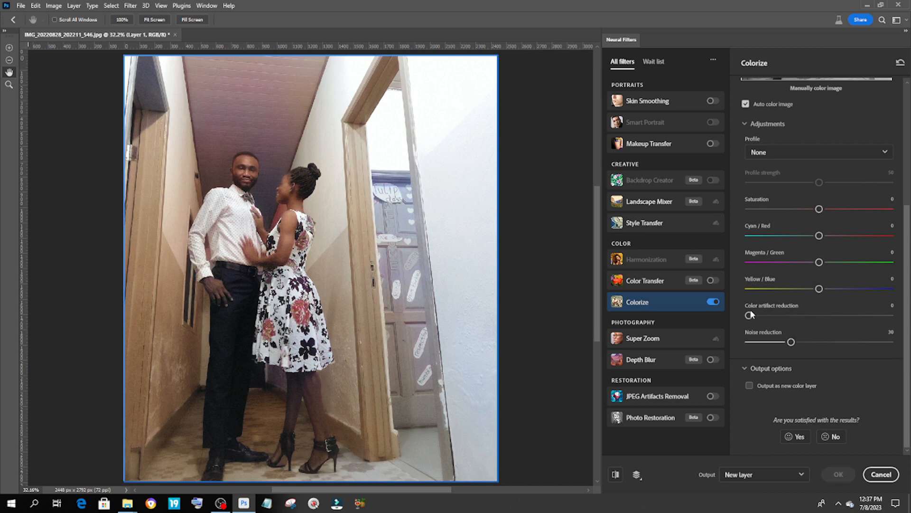
left_click_drag(749, 315, 791, 317)
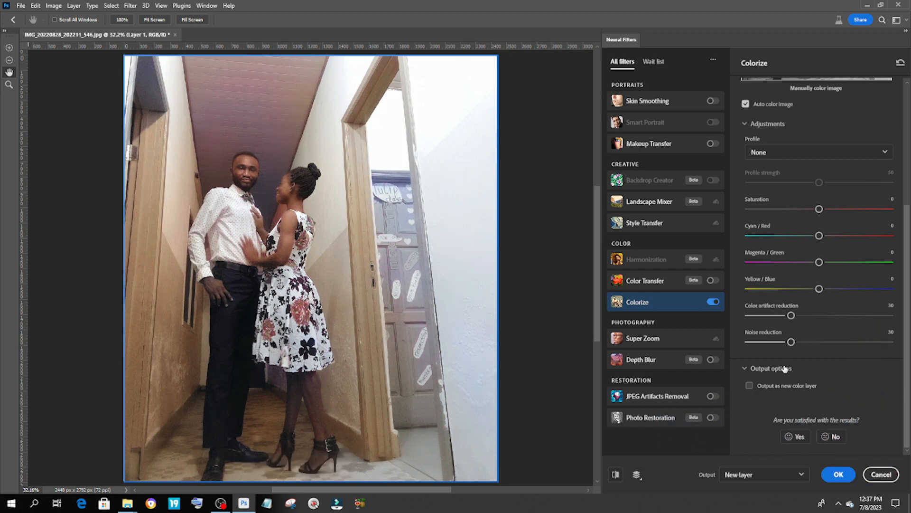
left_click(838, 474)
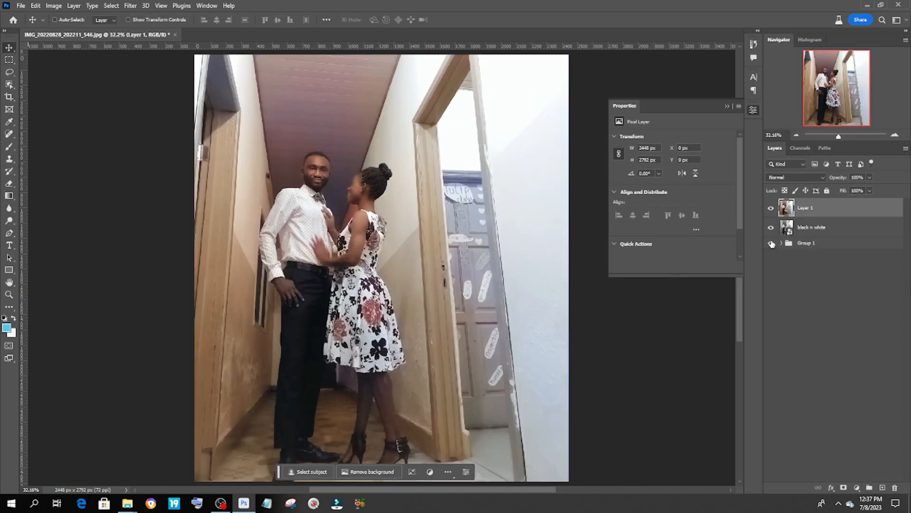
Hide Group 1 and the "black n white" layer beneath the colorized layer.
left_click(771, 243)
left_click(771, 228)
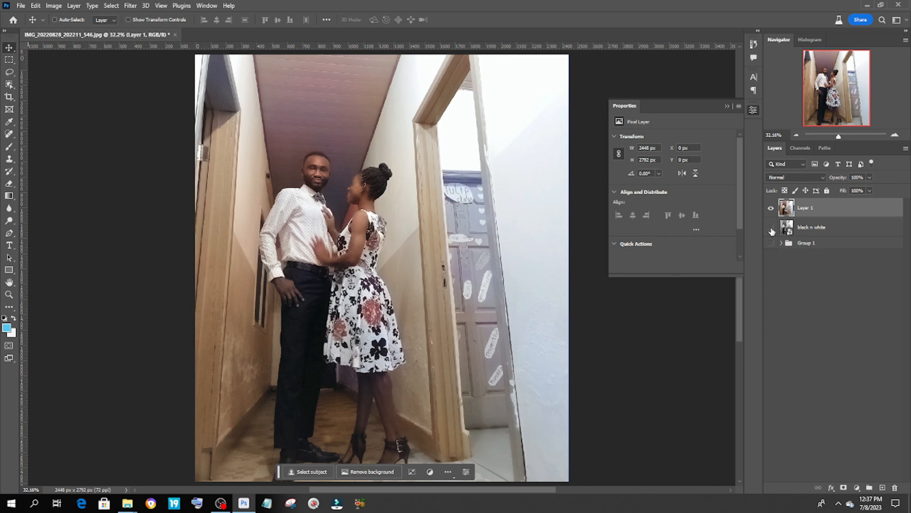
Rename the colorized layer as "colorize".
double_click(804, 208)
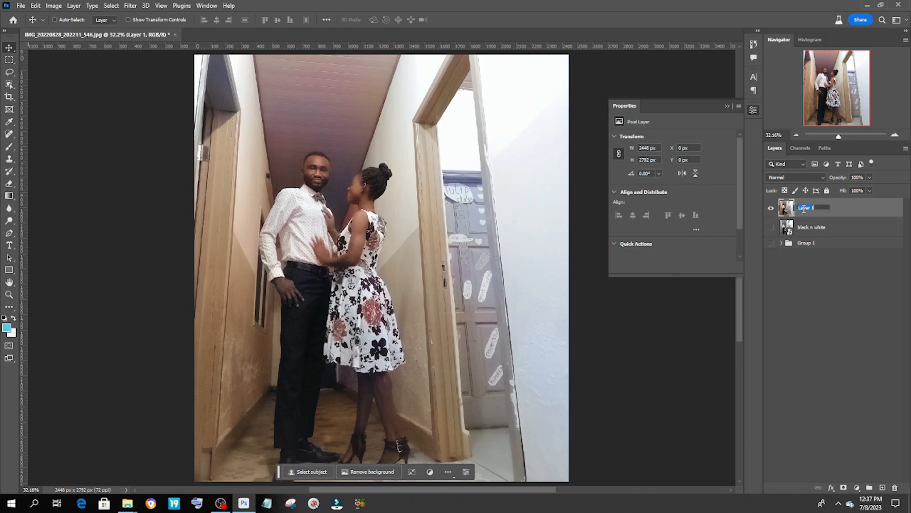
type("co")
type("p")
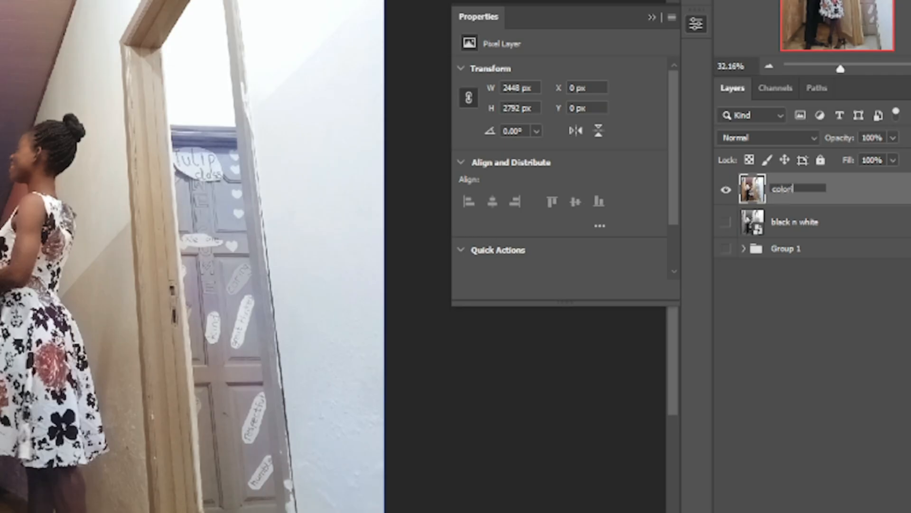
key("Return")
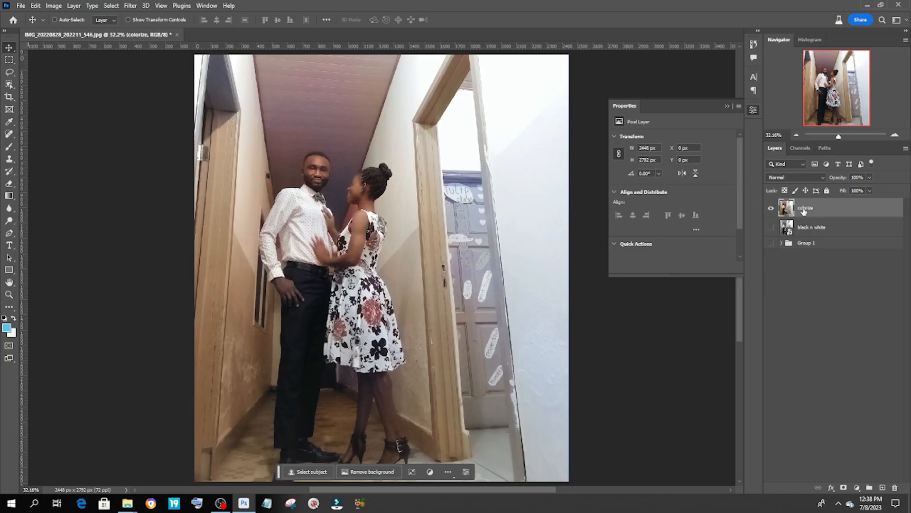
Compare the black n white layer with the colorize layer by switching their visibility.
left_click(771, 209)
left_click(771, 228)
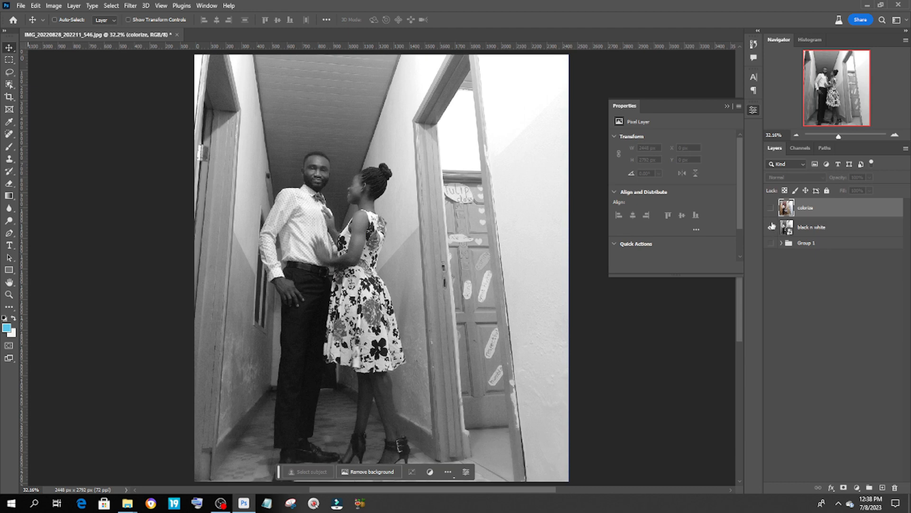
left_click(771, 207)
left_click(771, 208)
Show and select Group 1, and toggle the colorize layer's visibility repeatedly to compare the recoloured photo with the original.
left_click(771, 243)
left_click(805, 243)
left_click(771, 209)
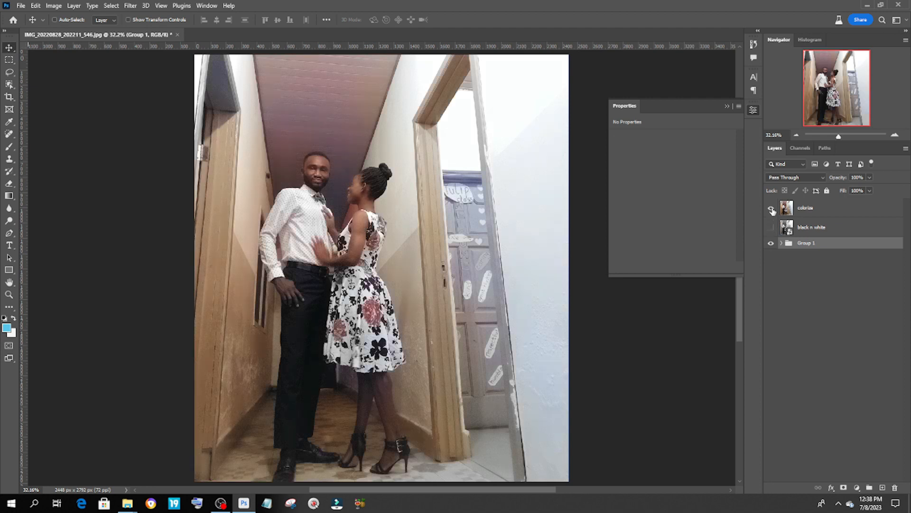
left_click(772, 209)
left_click(771, 209)
left_click(771, 209)
left_click(772, 209)
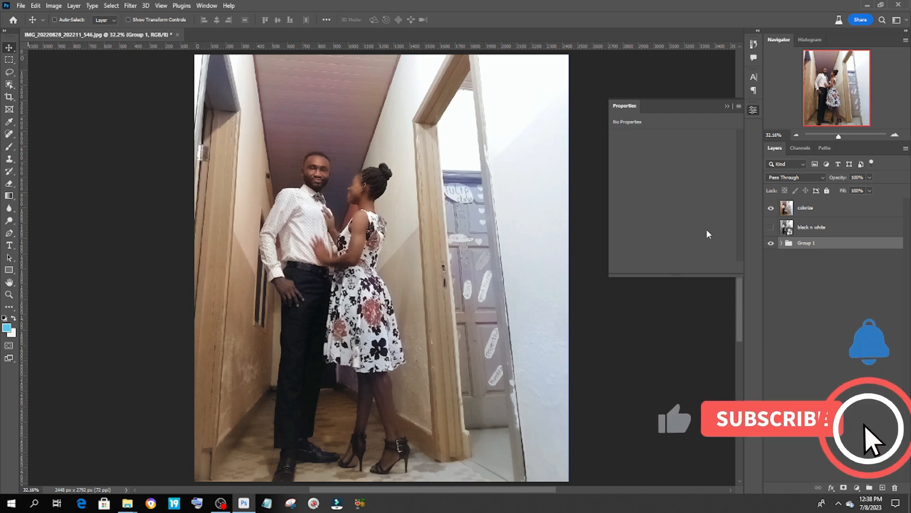
left_click(770, 208)
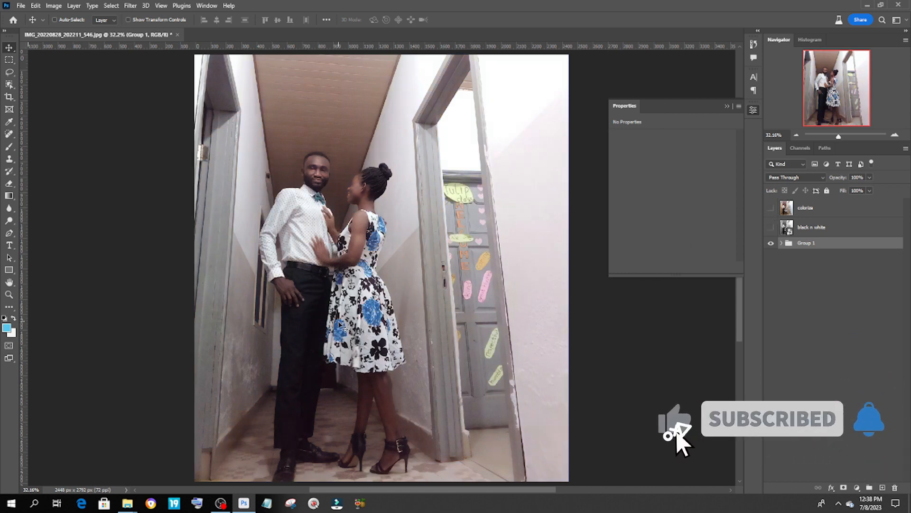
left_click(771, 207)
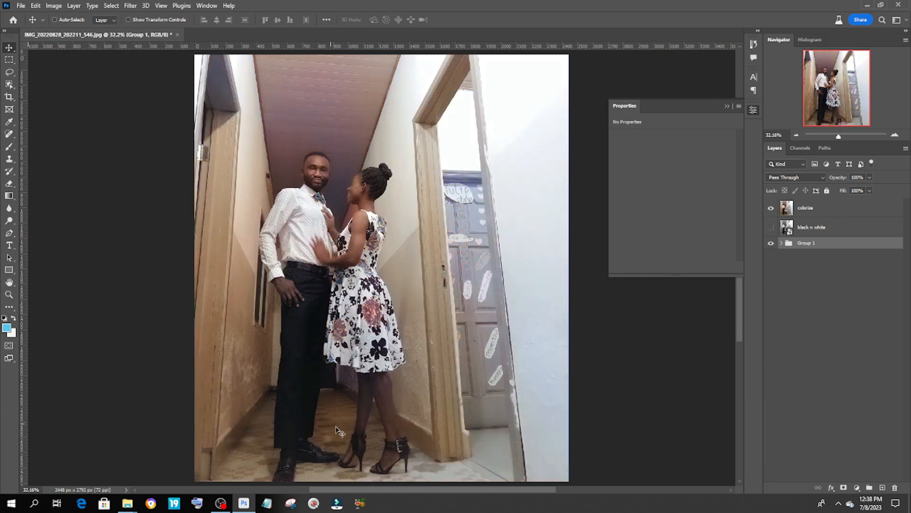
left_click(770, 208)
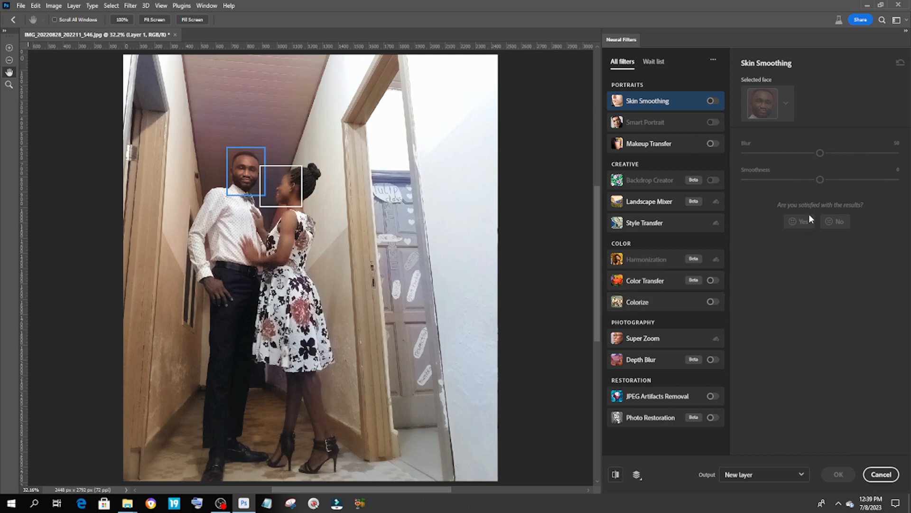
left_click(678, 302)
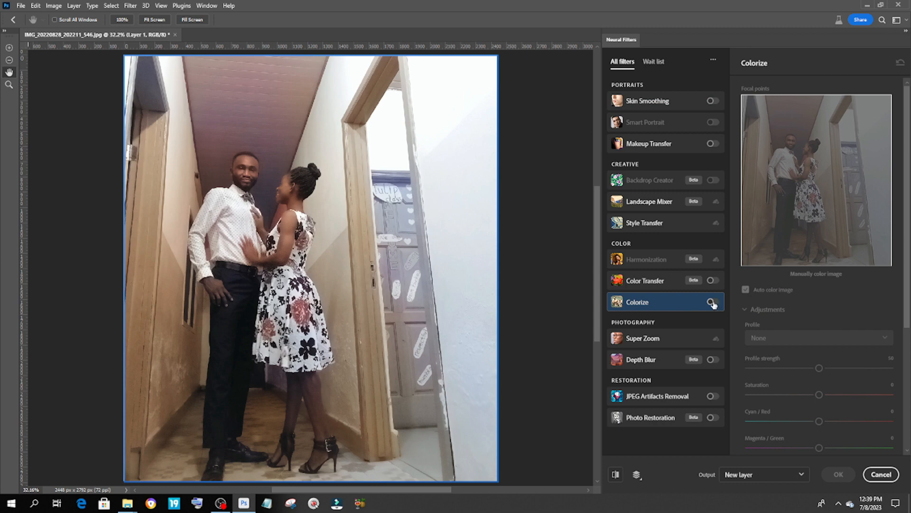
scroll(764, 302, "down", 4)
left_click(713, 302)
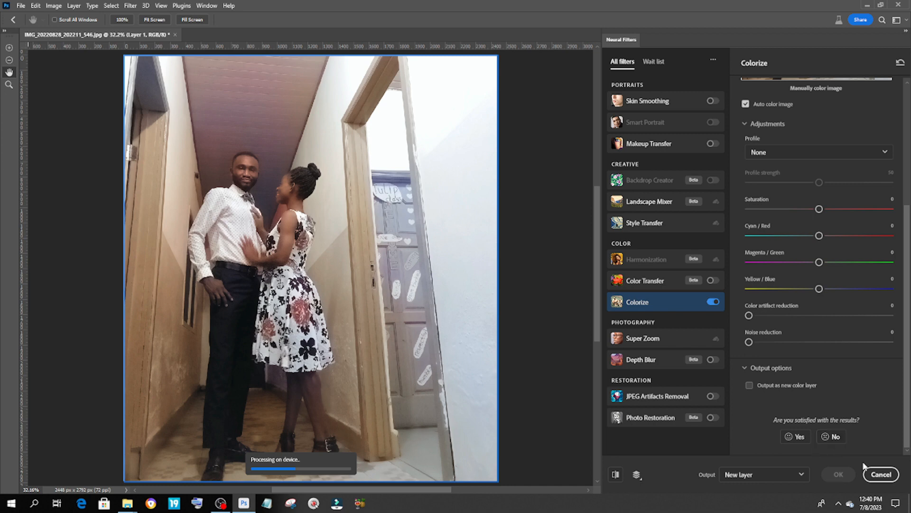
left_click(891, 475)
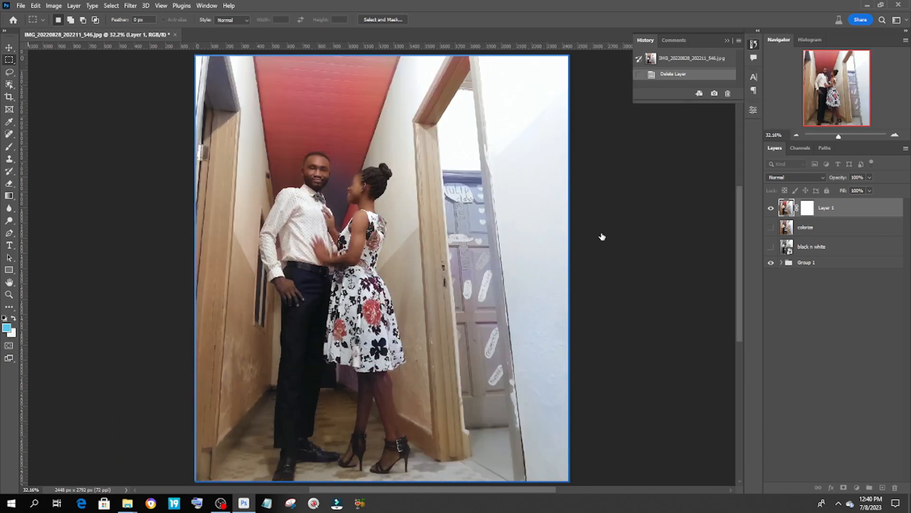